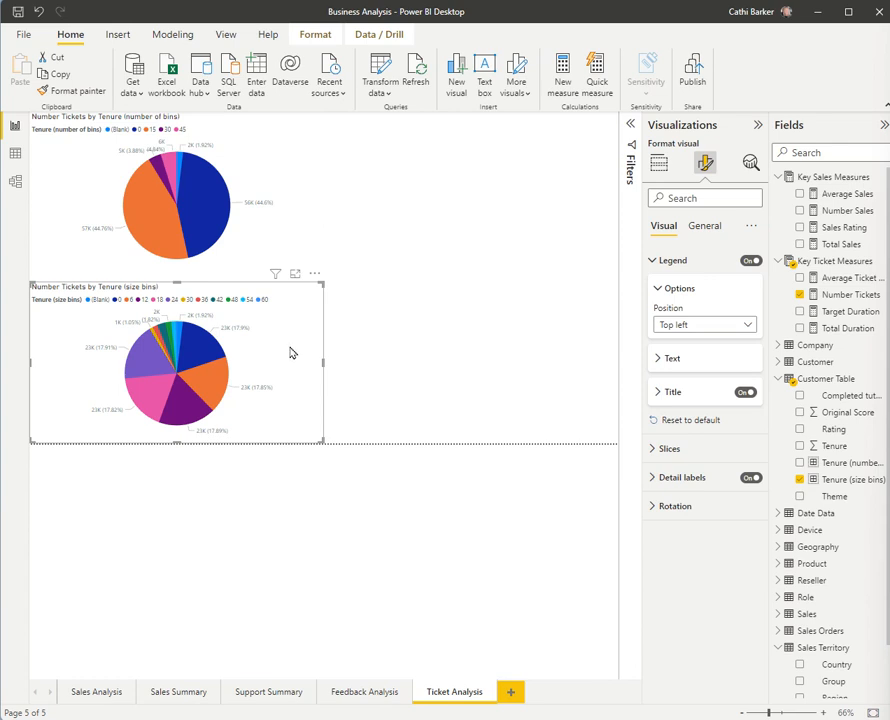
- Check the axis sorting options of the Tenure (size bins) pie chart and place it beside the Tenure (number of bins) pie
click(315, 274)
mouse_move(360, 358)
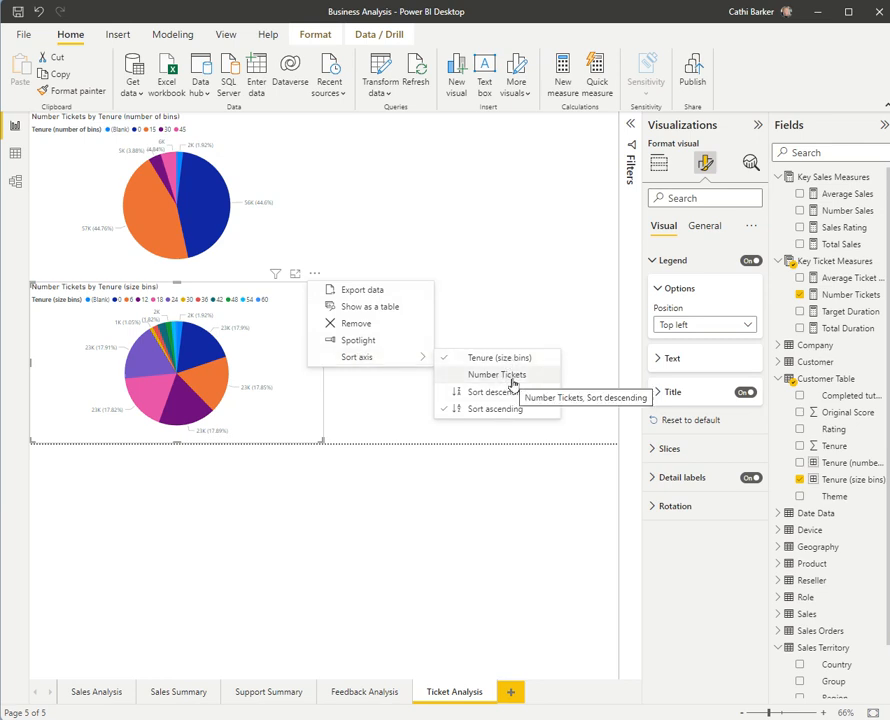
click(324, 328)
drag(300, 314, 600, 139)
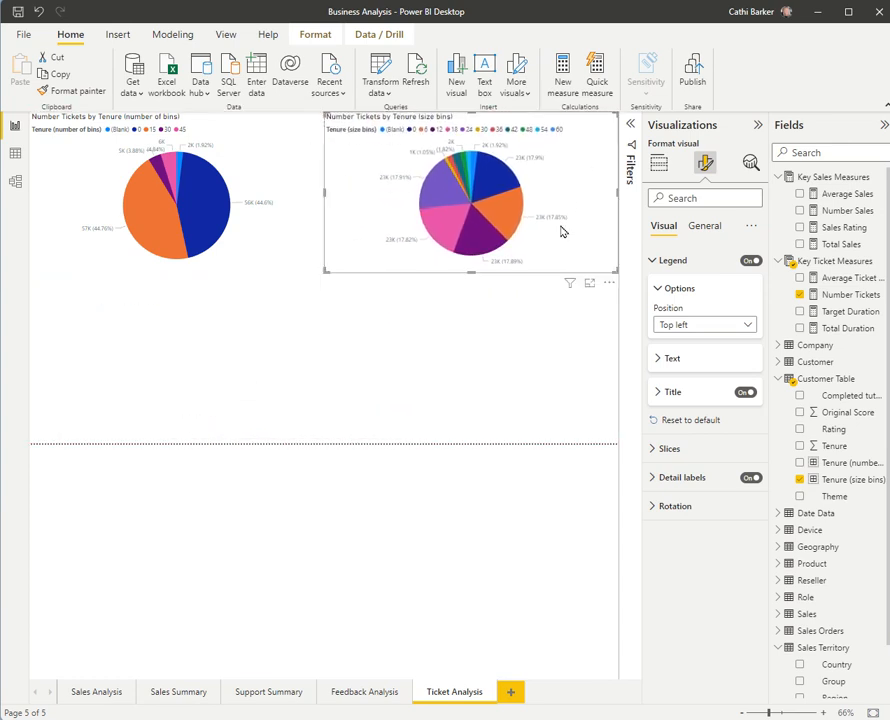
- Add a new line chart beneath the two pie charts and widen it to span the full page width
click(399, 345)
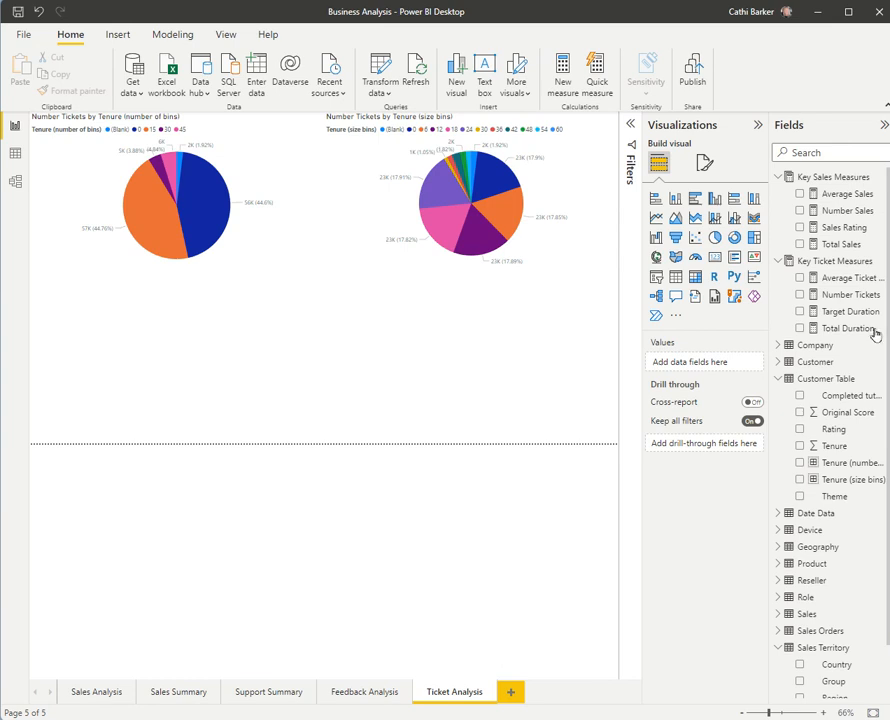
click(654, 219)
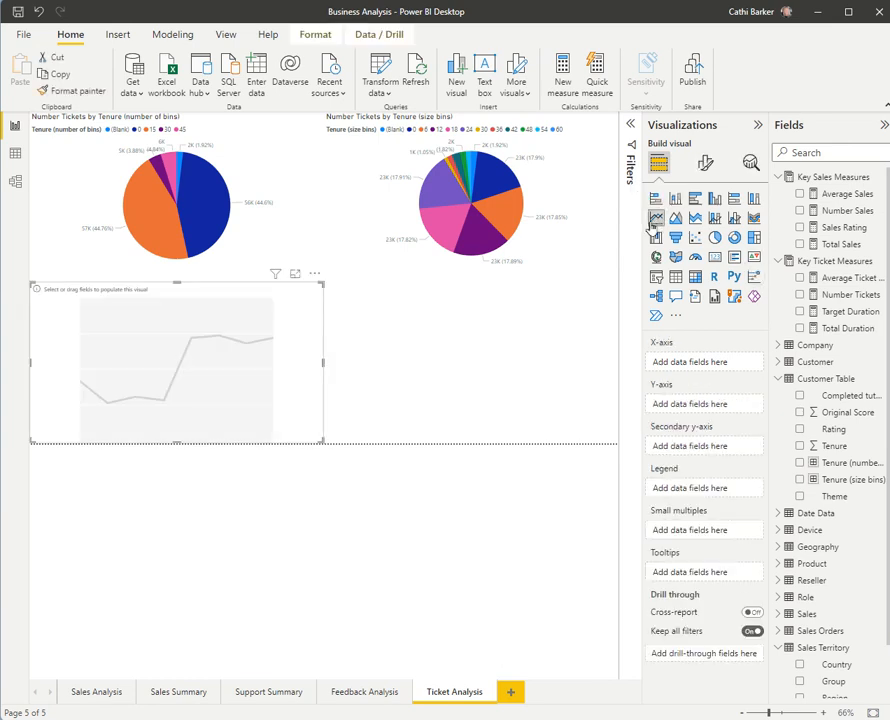
drag(323, 362, 617, 342)
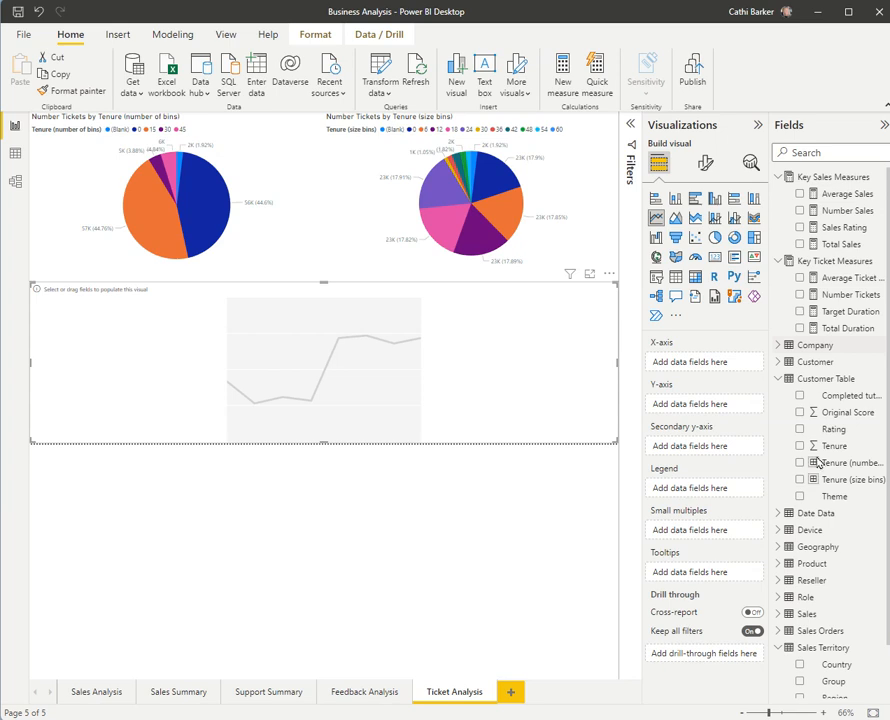
- Collapse all field tables, and plot Number Tickets on the line chart's Y-axis against Mth Name from Date Data on its X-axis
right_click(800, 380)
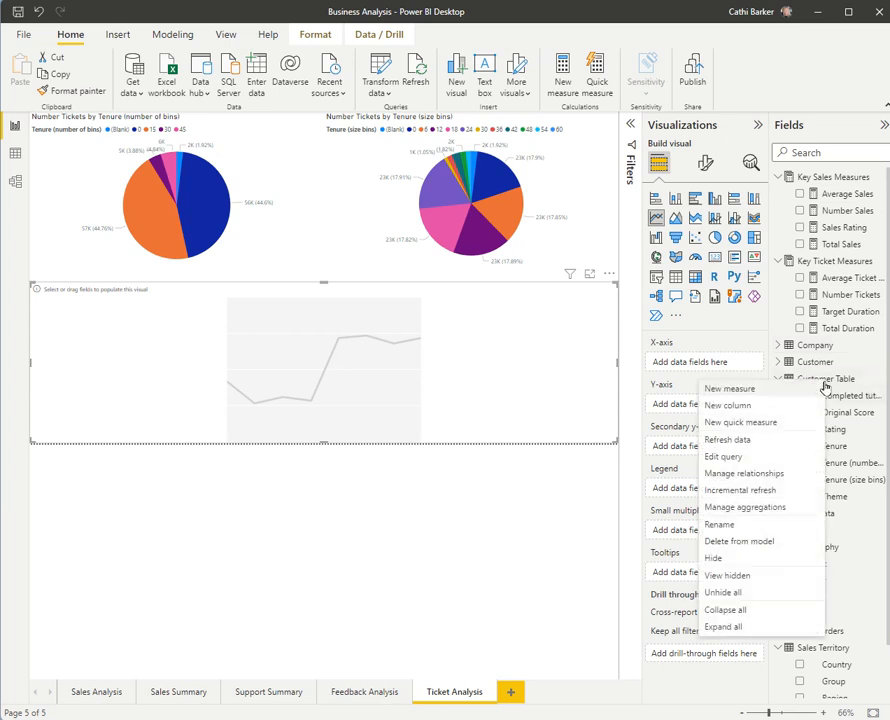
click(750, 609)
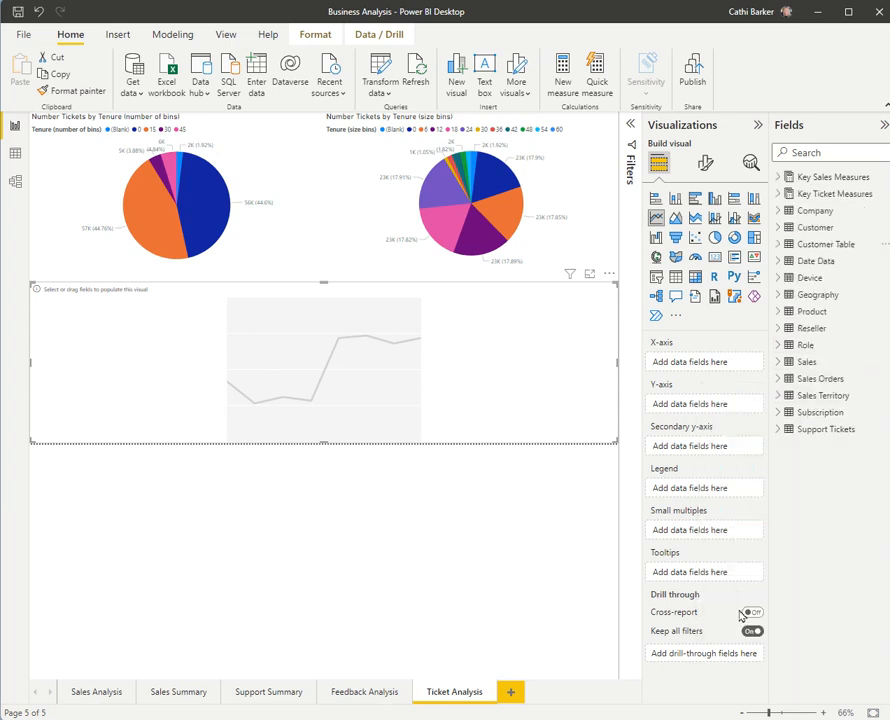
click(778, 262)
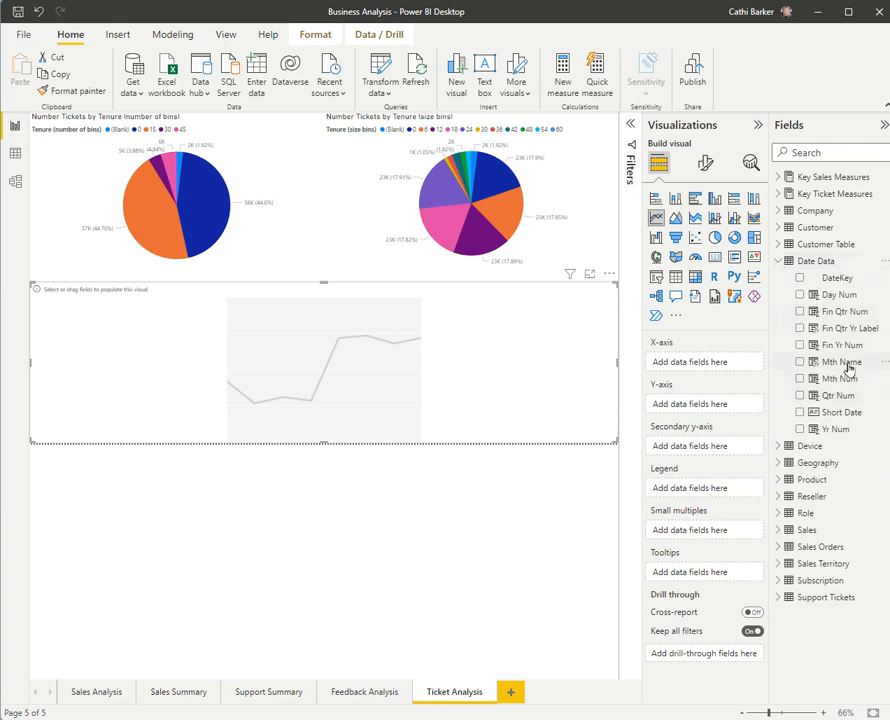
drag(818, 366, 720, 365)
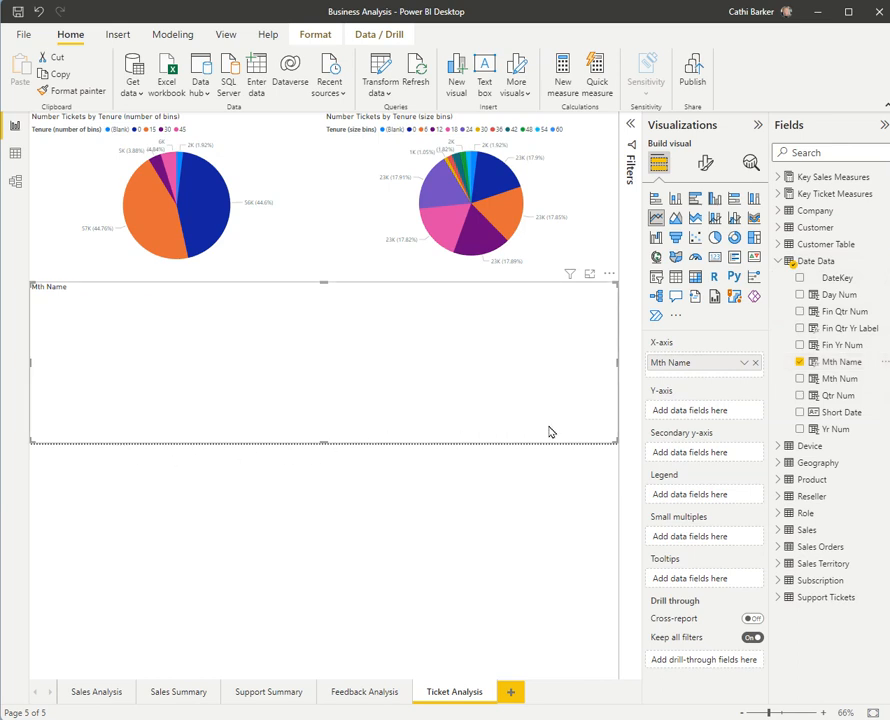
click(777, 195)
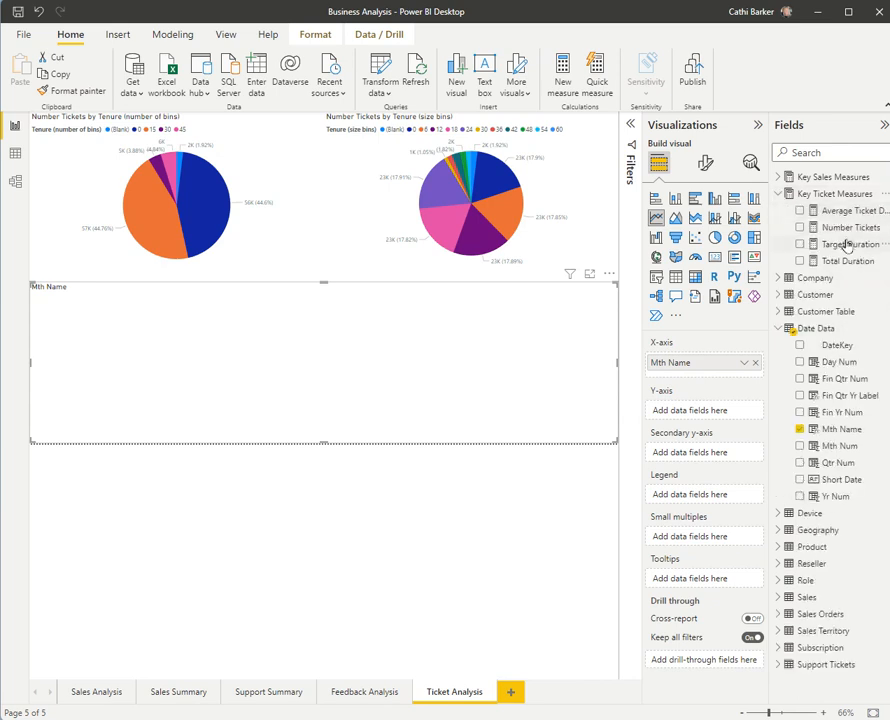
drag(845, 232, 726, 414)
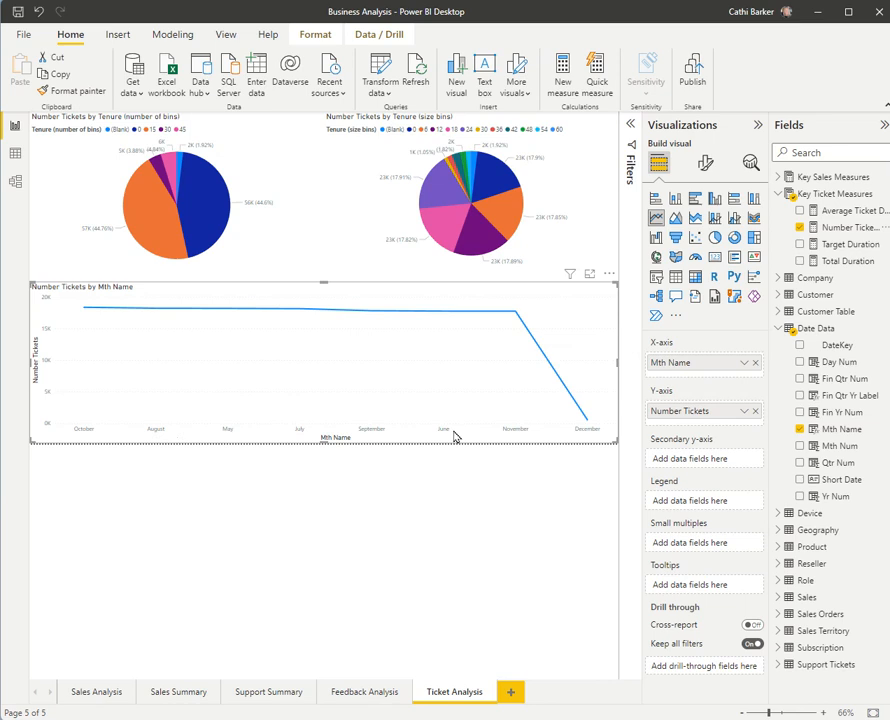
- Sort the line chart's axis by Mth Name in ascending order
click(609, 274)
mouse_move(630, 359)
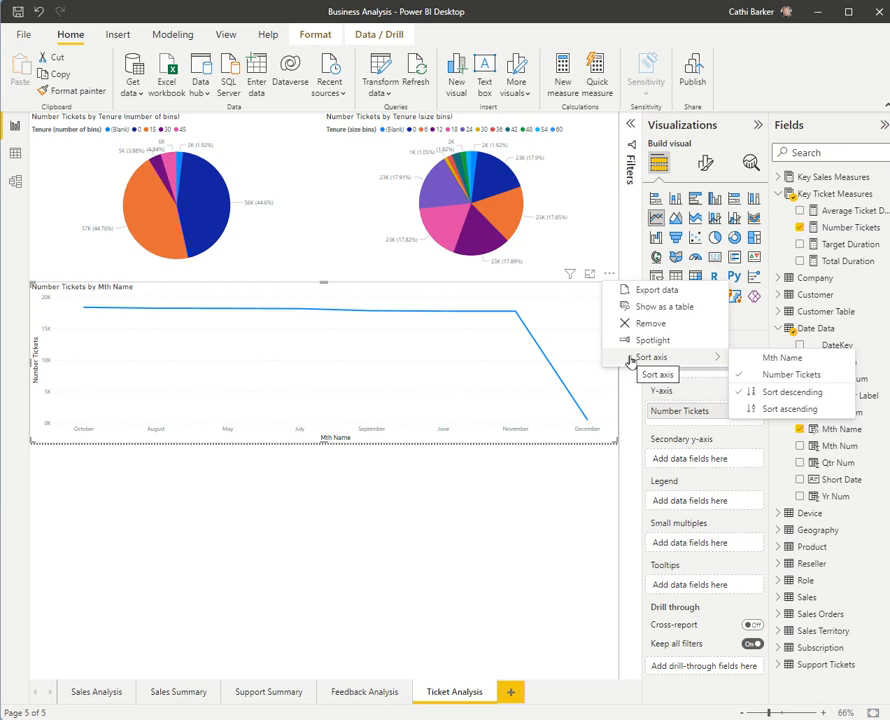
click(792, 359)
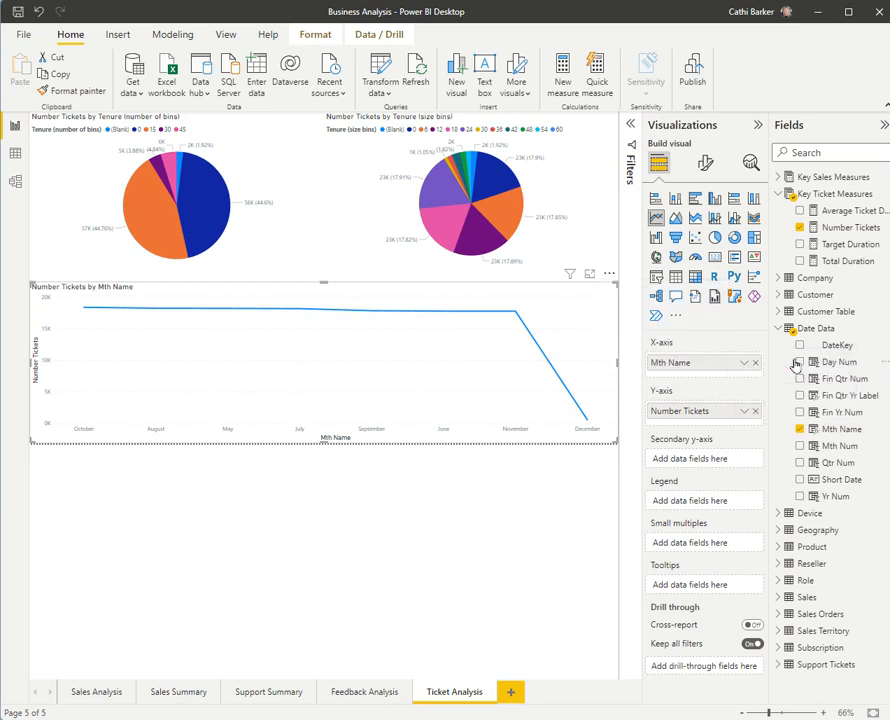
click(609, 273)
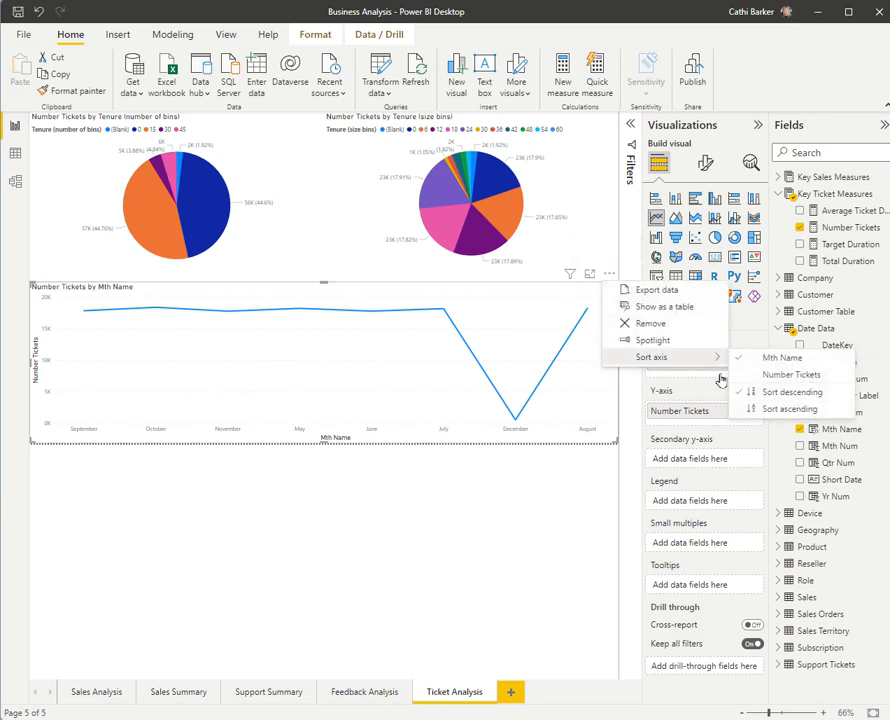
click(778, 410)
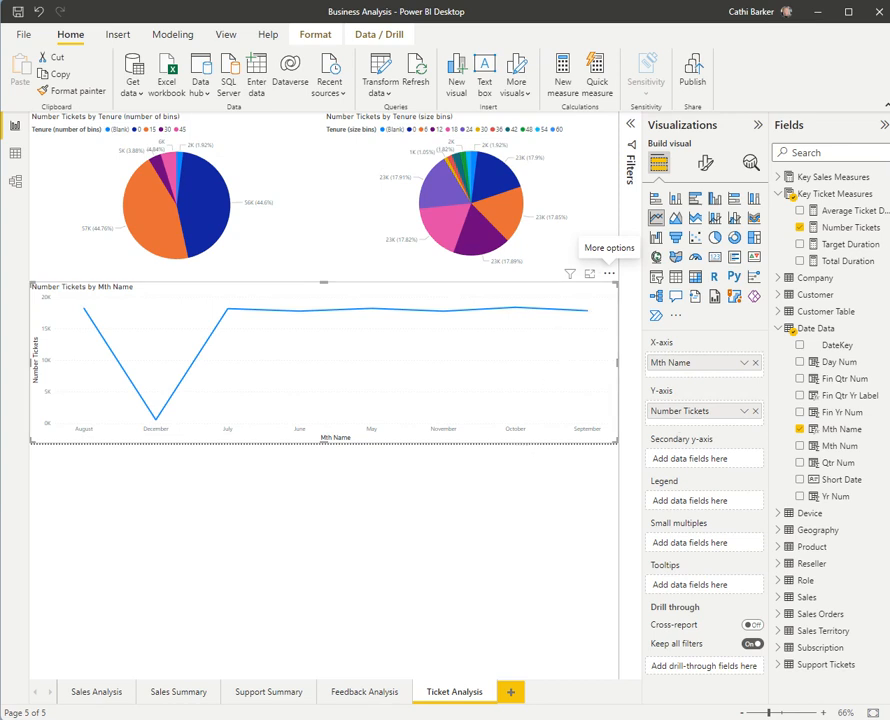
- Set the Mth Name column of the Date Data table to sort by the Mth Num column
click(841, 430)
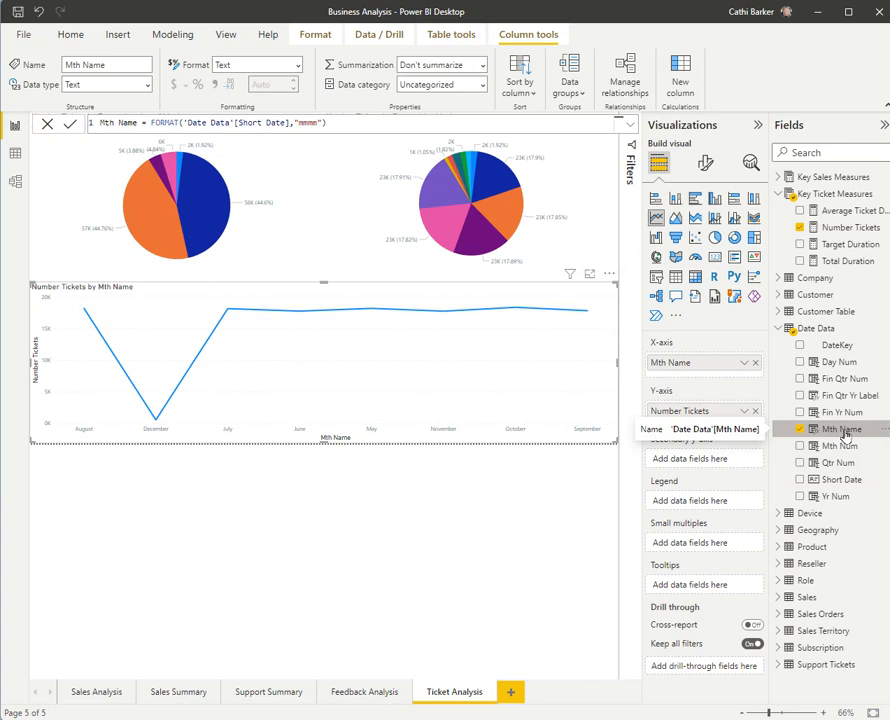
click(516, 94)
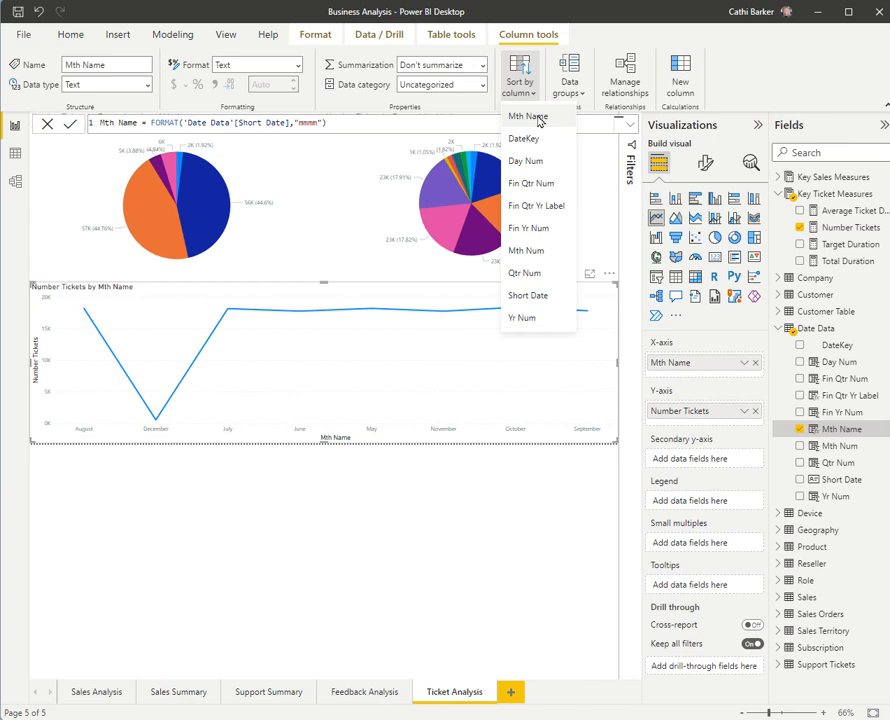
click(539, 258)
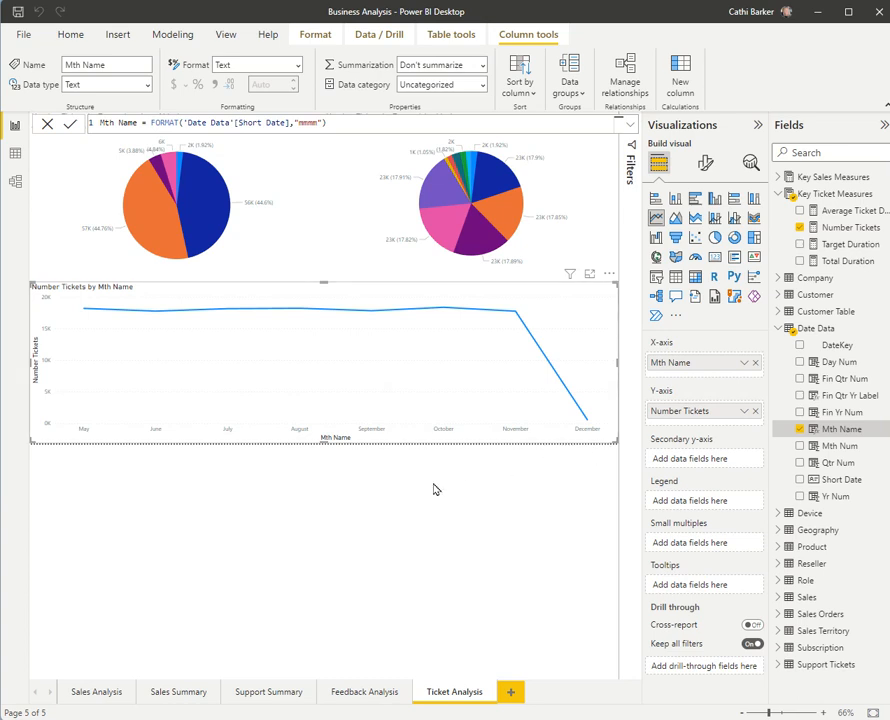
- On the Feedback Analysis page, filter the company size slicer to > 50,000 and sort the Company Size column by Company ID
click(358, 692)
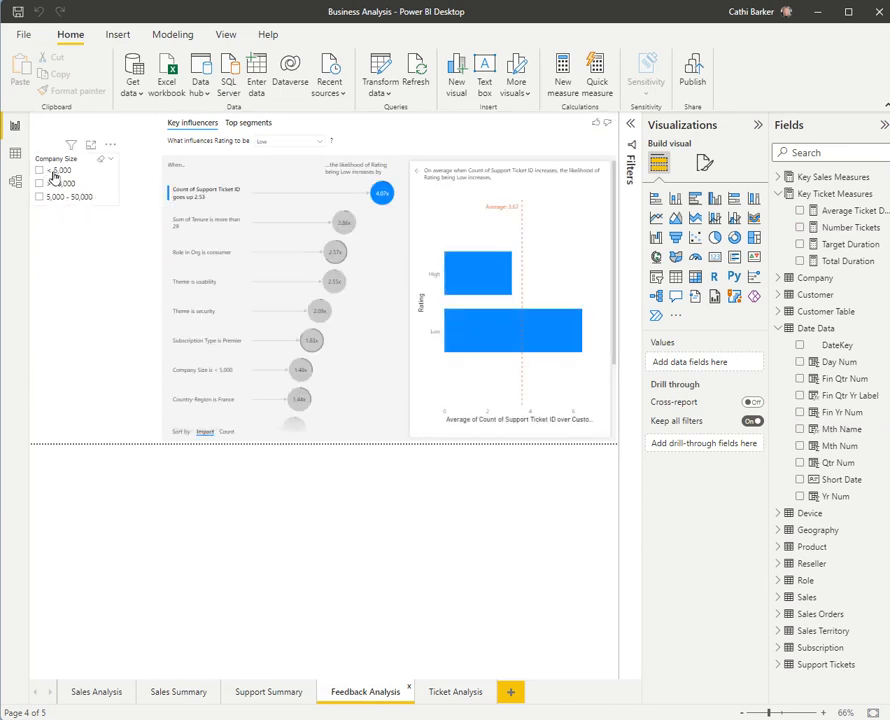
click(108, 184)
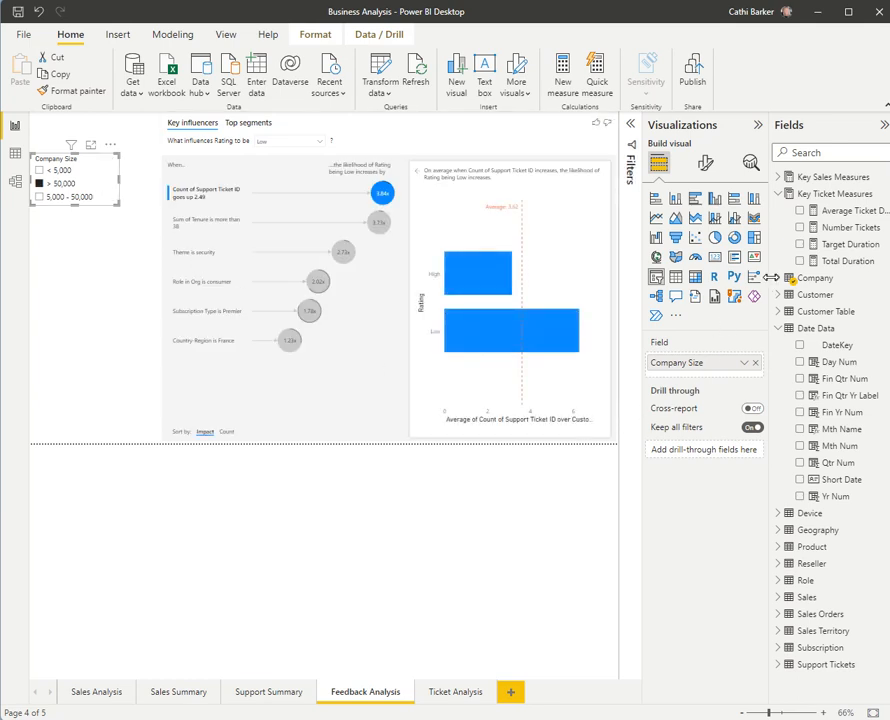
click(778, 278)
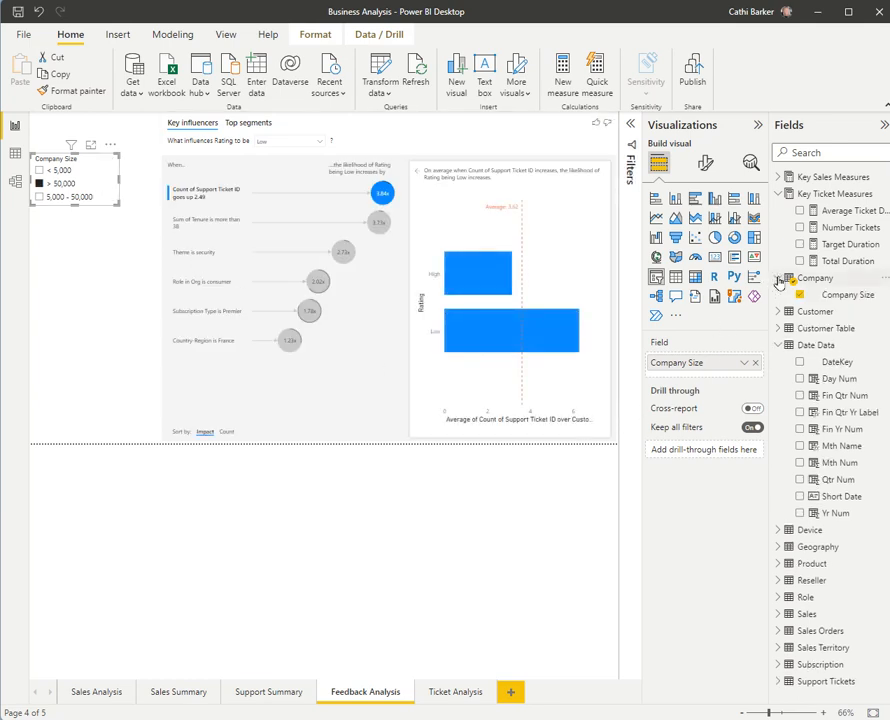
click(860, 296)
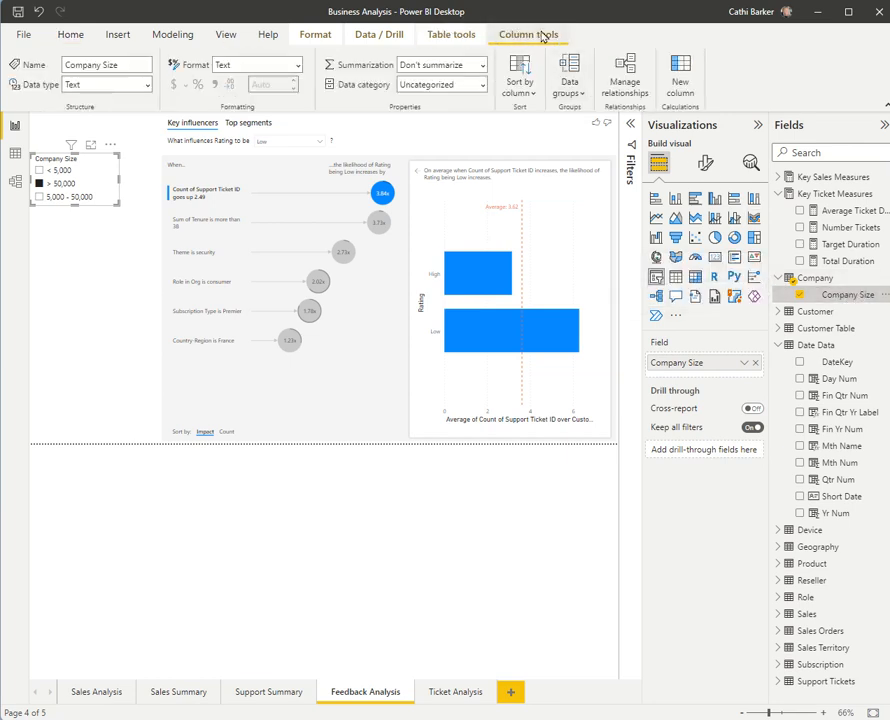
click(520, 90)
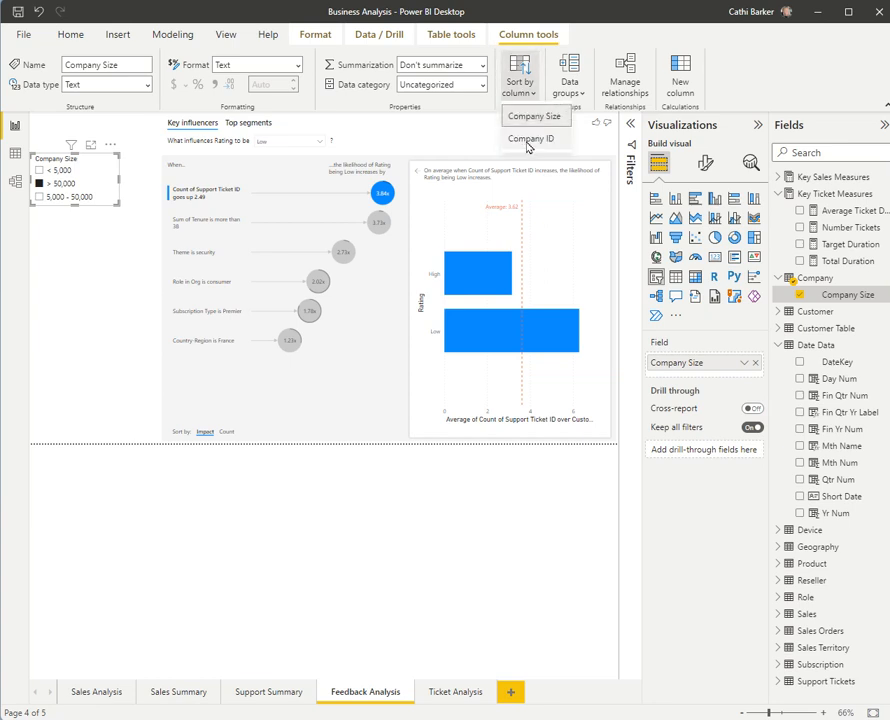
click(528, 142)
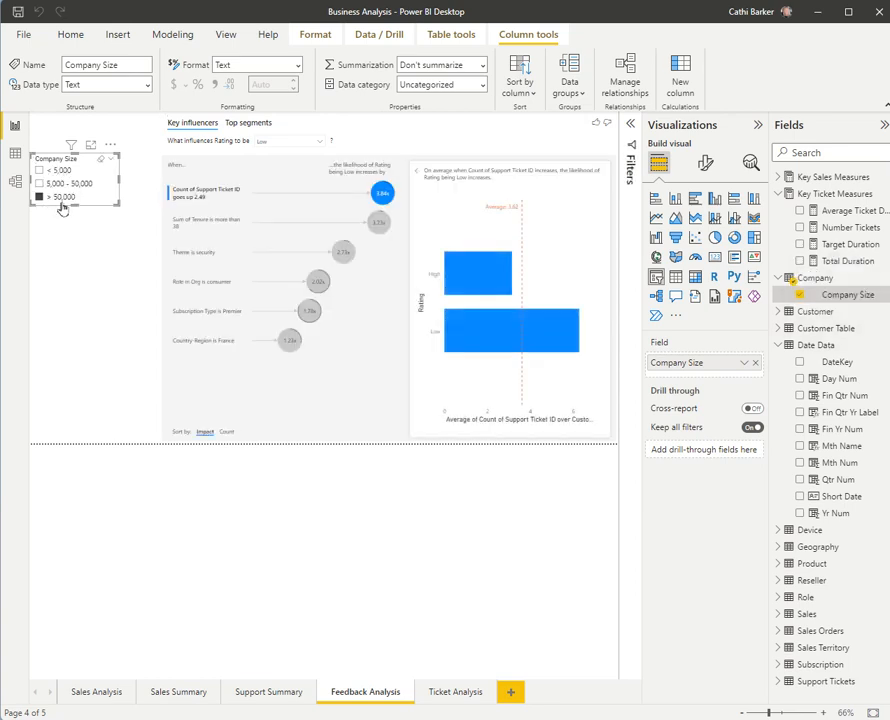
- On the Support Summary page, replace Yr Num in the date slicer with Fin Qtr Yr Label above Mth Name
click(290, 692)
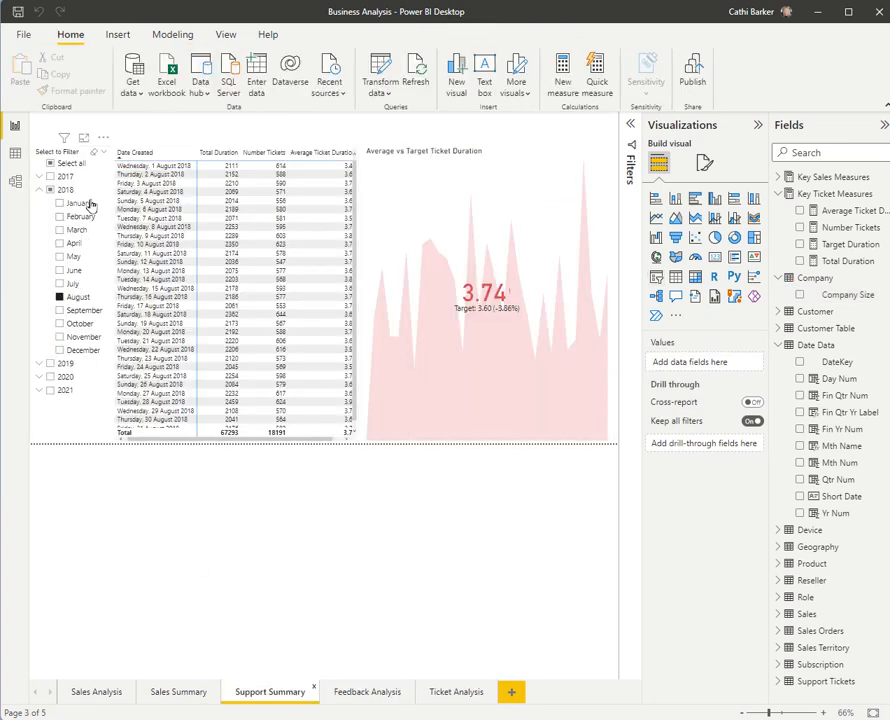
click(51, 176)
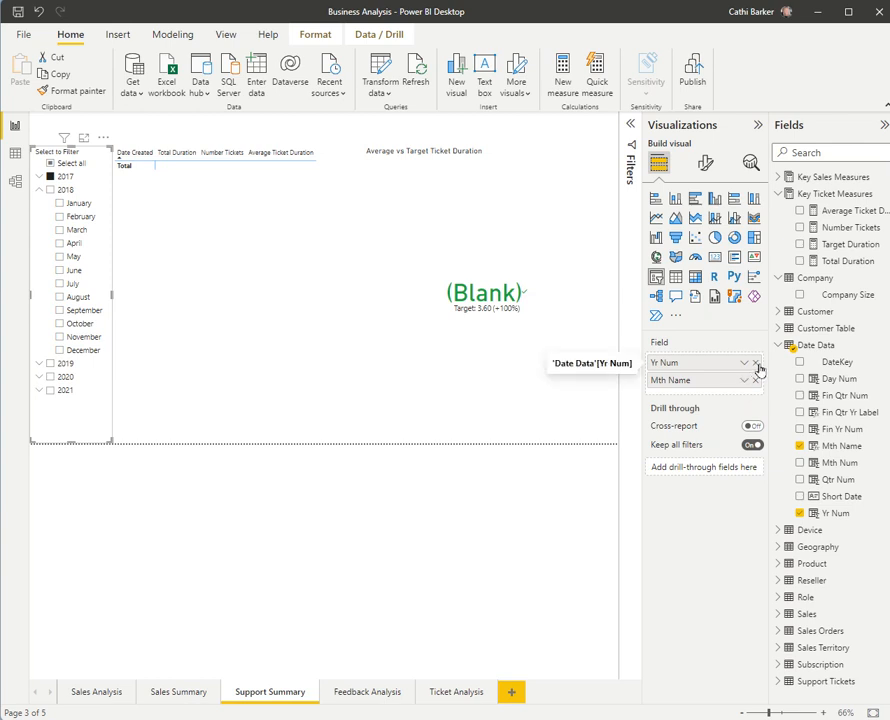
click(756, 363)
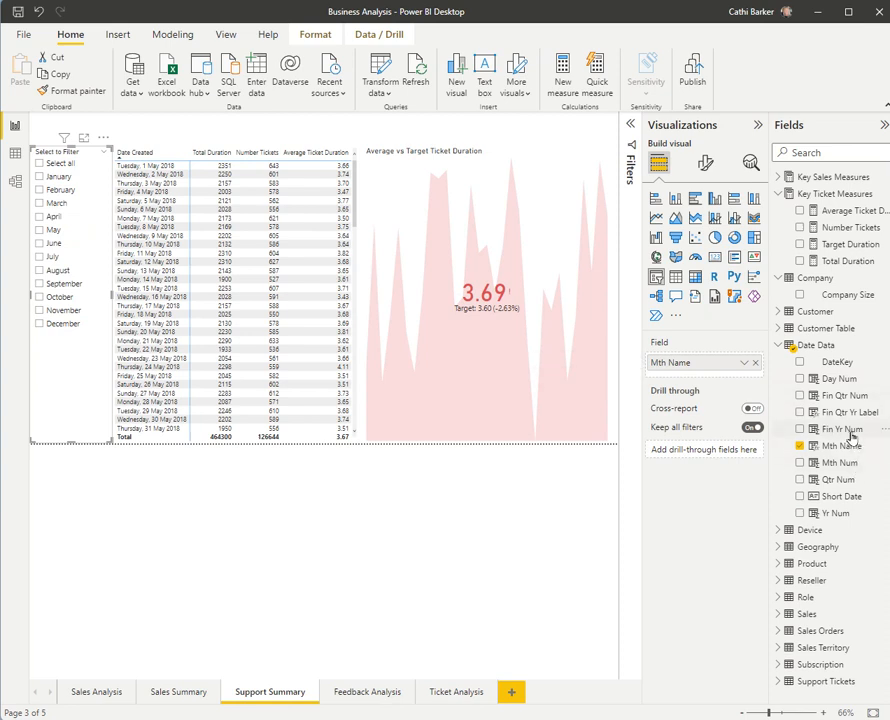
drag(851, 419, 736, 357)
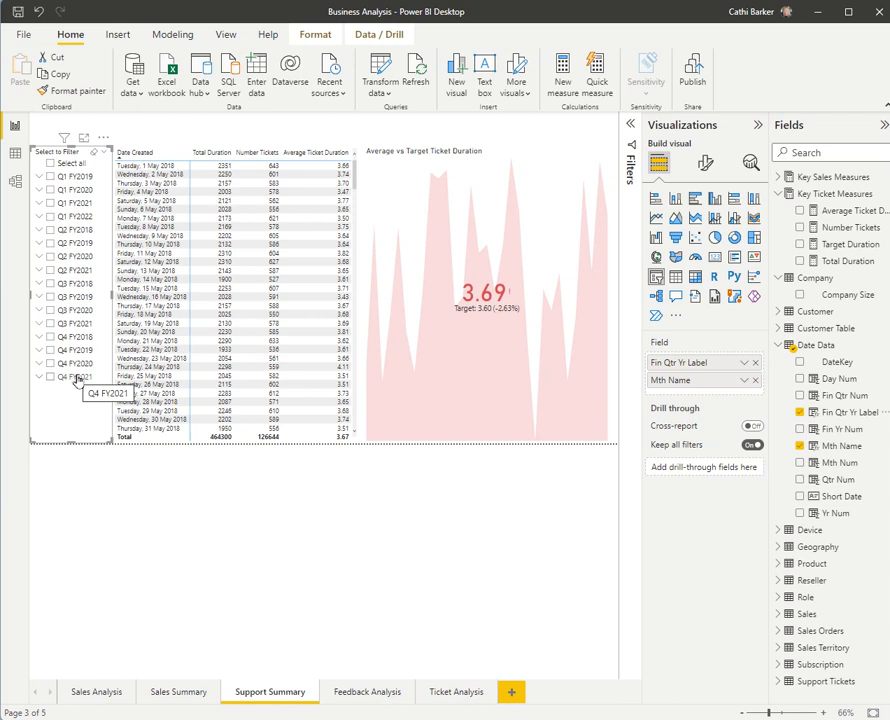
- Try sorting the Fin Qtr Yr Label column by Yr Num, and sort it by Qtr Num instead
click(845, 413)
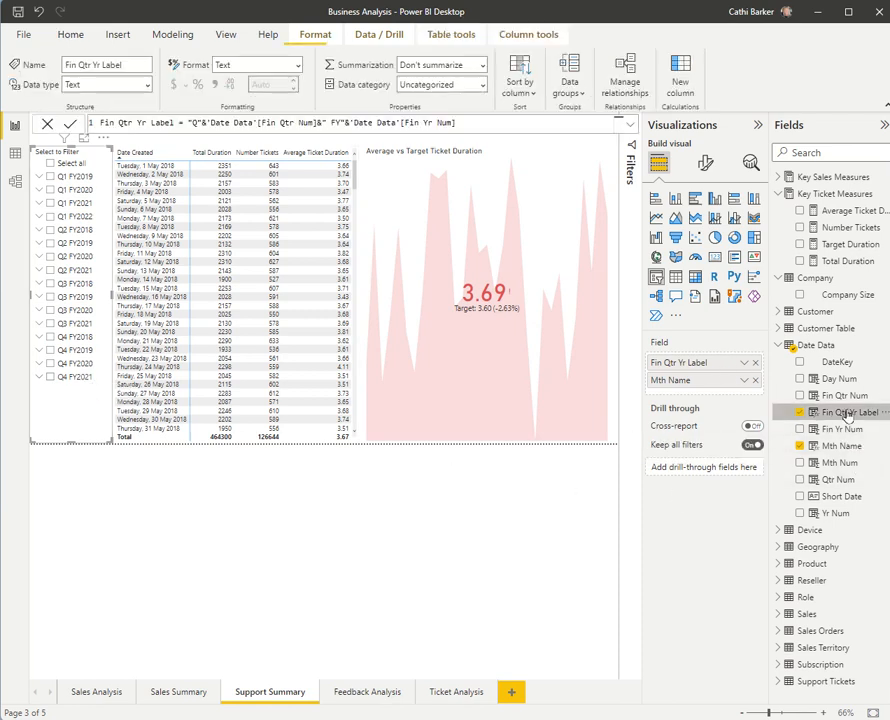
click(519, 88)
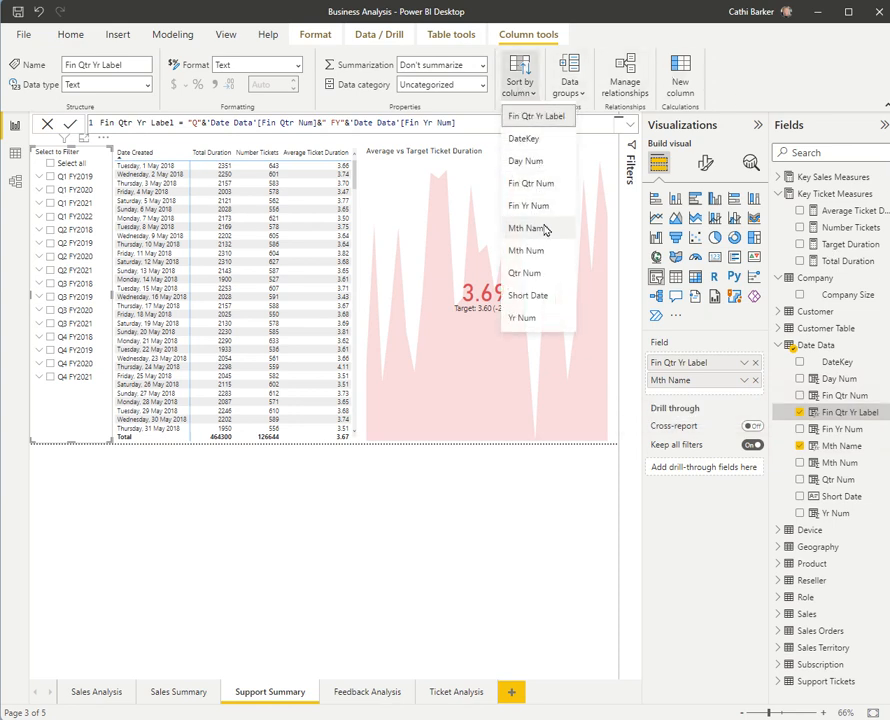
click(536, 320)
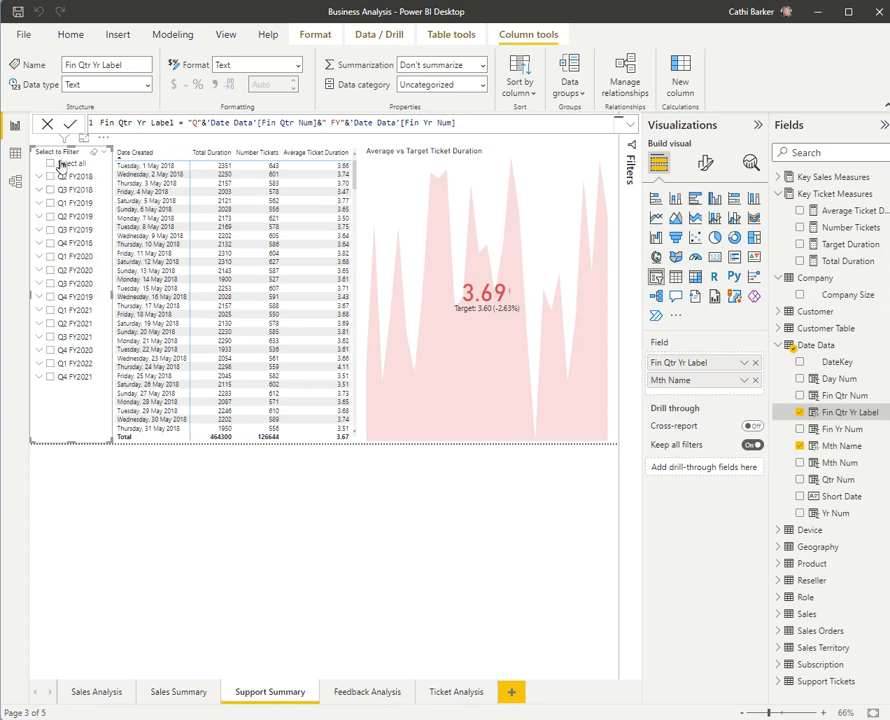
click(518, 90)
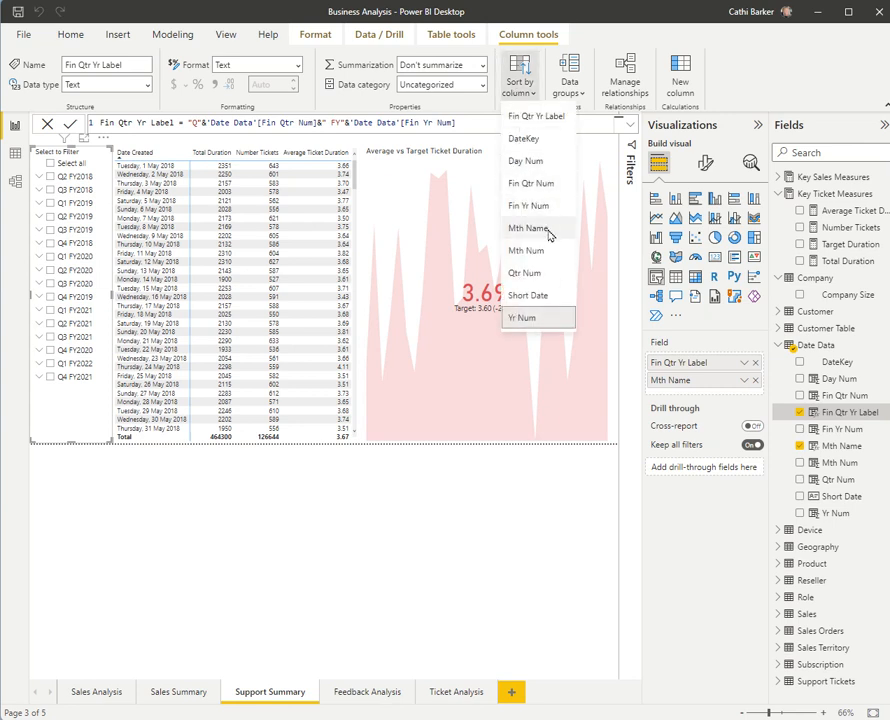
click(540, 272)
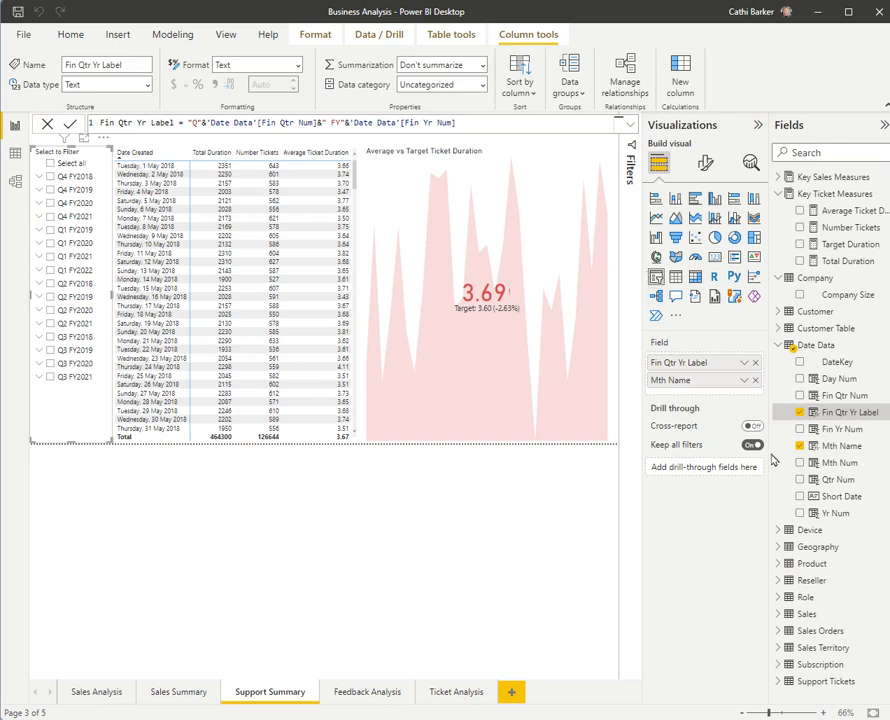
- View the Sales Summary page and the Sales Analysis page of the report
click(180, 693)
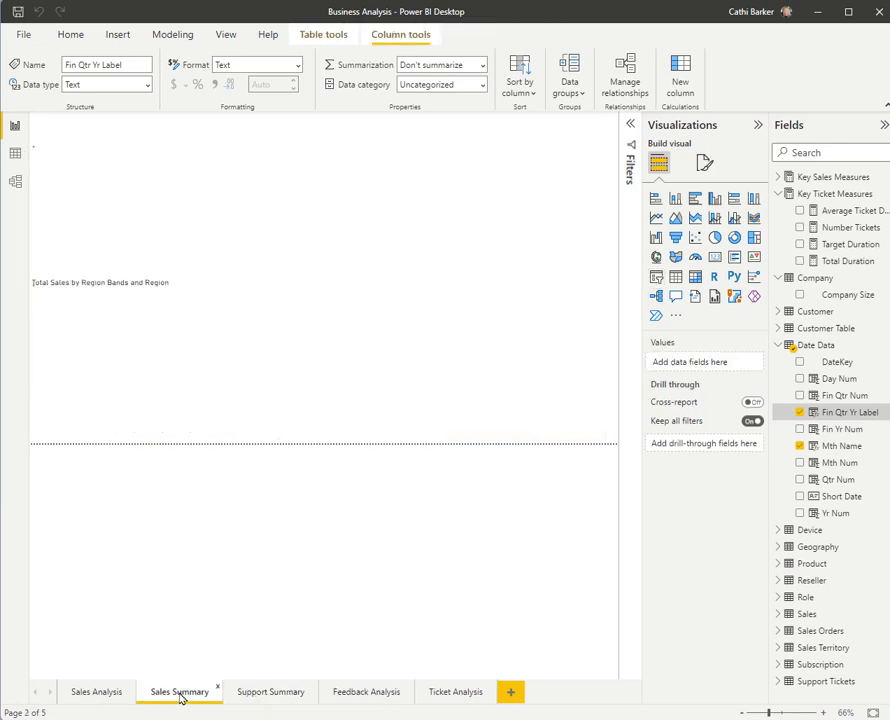
click(117, 703)
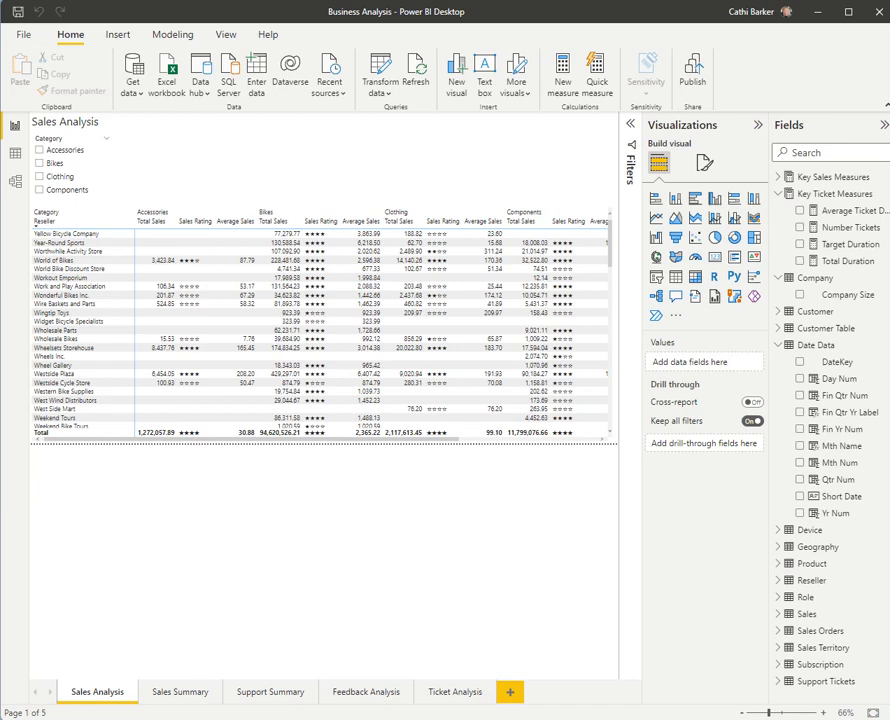
- On the Support Summary page, clear the date slicer's selection and sort the Fin Qtr Yr Label column by Fin Yr Num
click(267, 697)
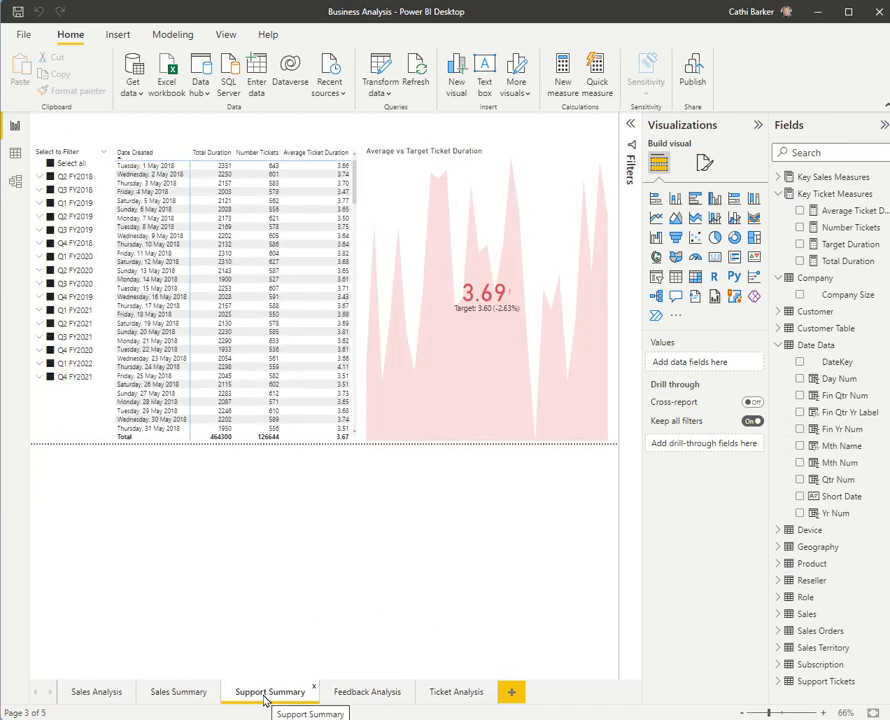
click(97, 173)
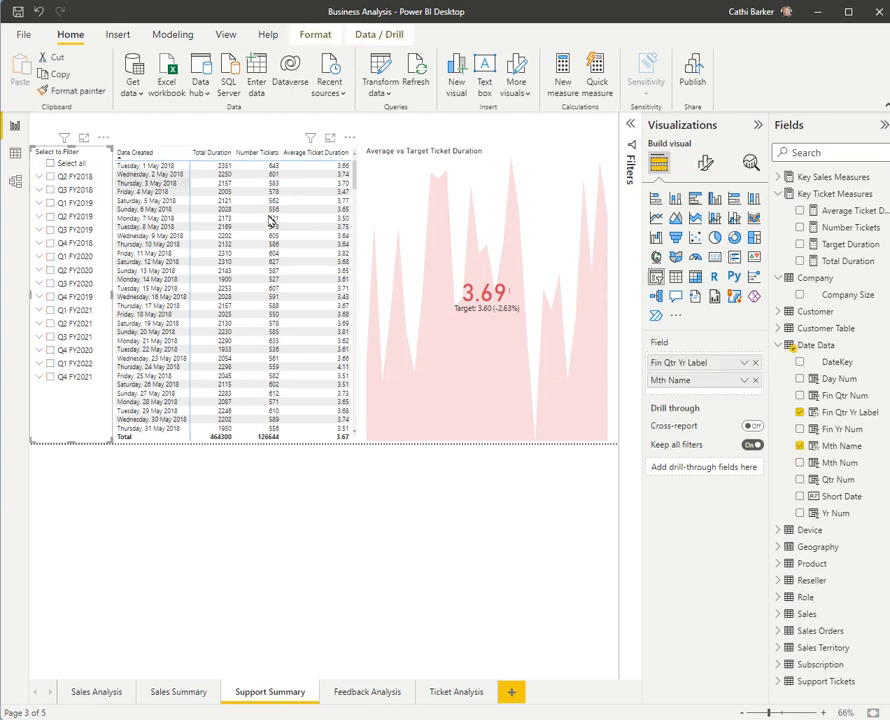
click(845, 413)
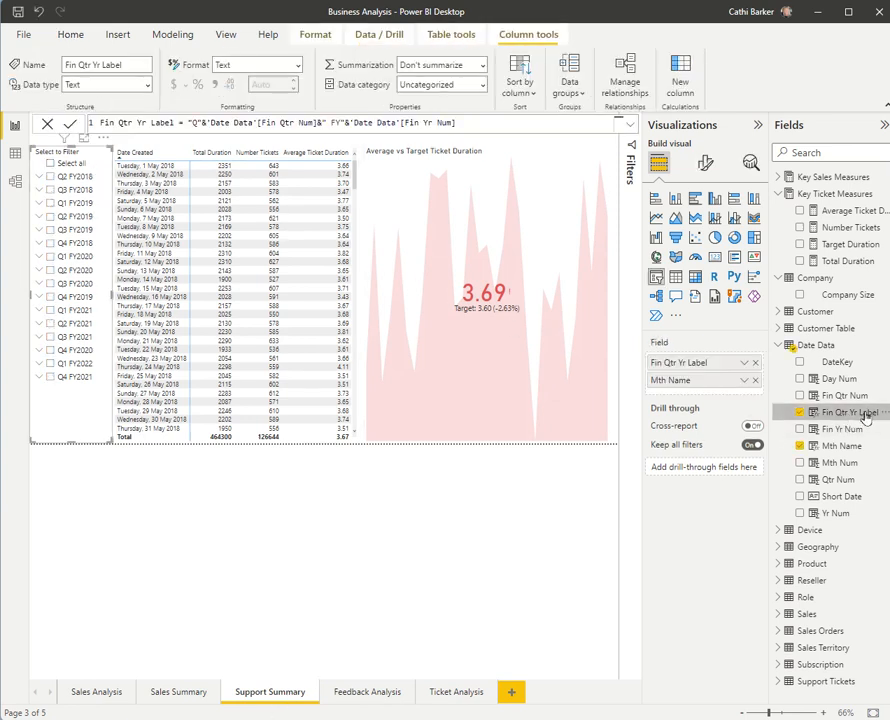
click(519, 90)
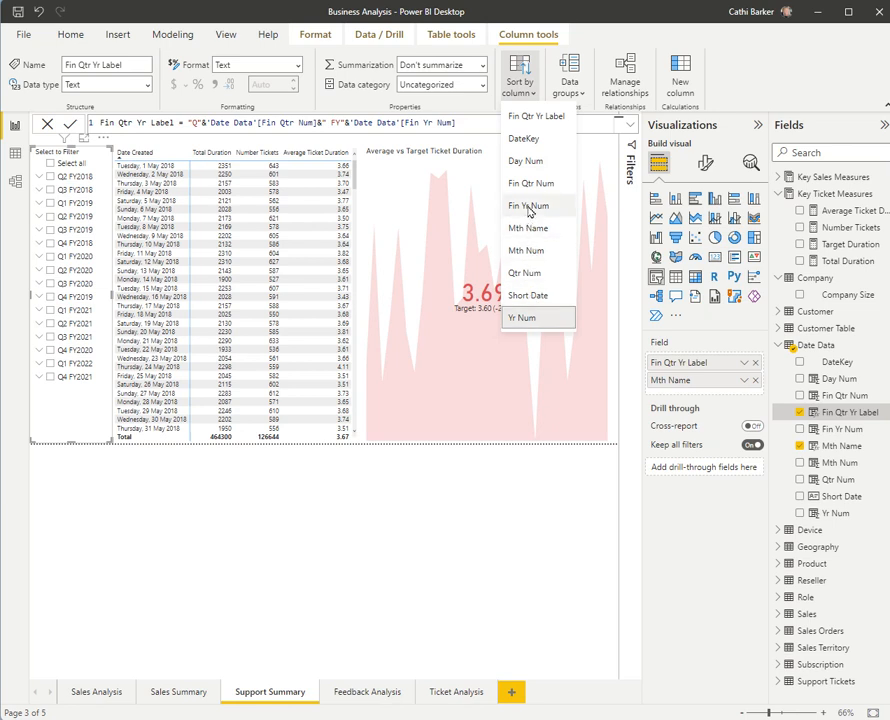
click(529, 207)
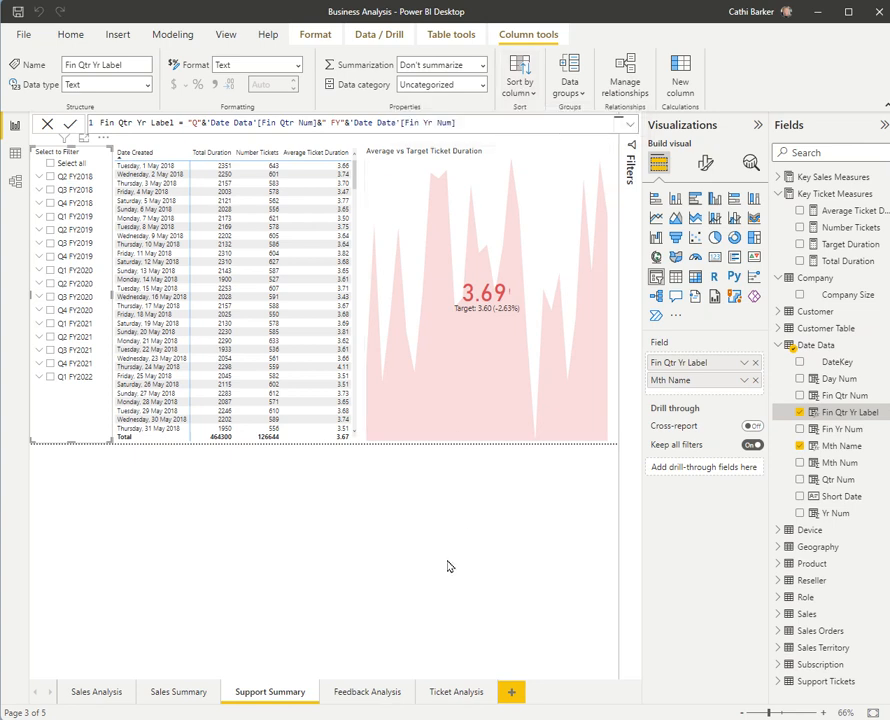
- View the Feedback Analysis page and check the sort axis option of the Number Tickets by Mth Name chart on the Ticket Analysis page
click(360, 692)
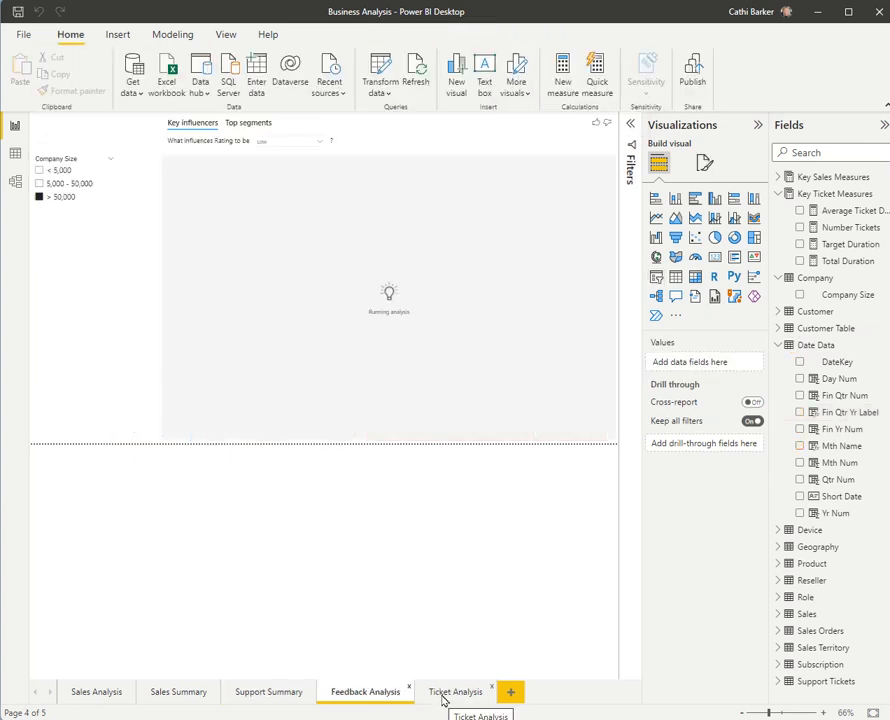
click(446, 694)
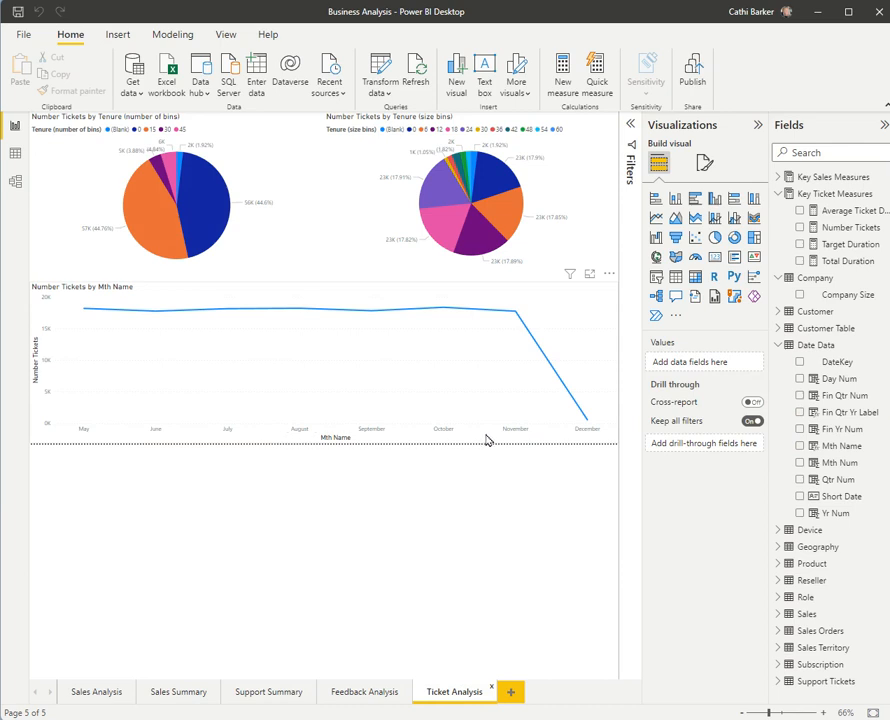
click(608, 274)
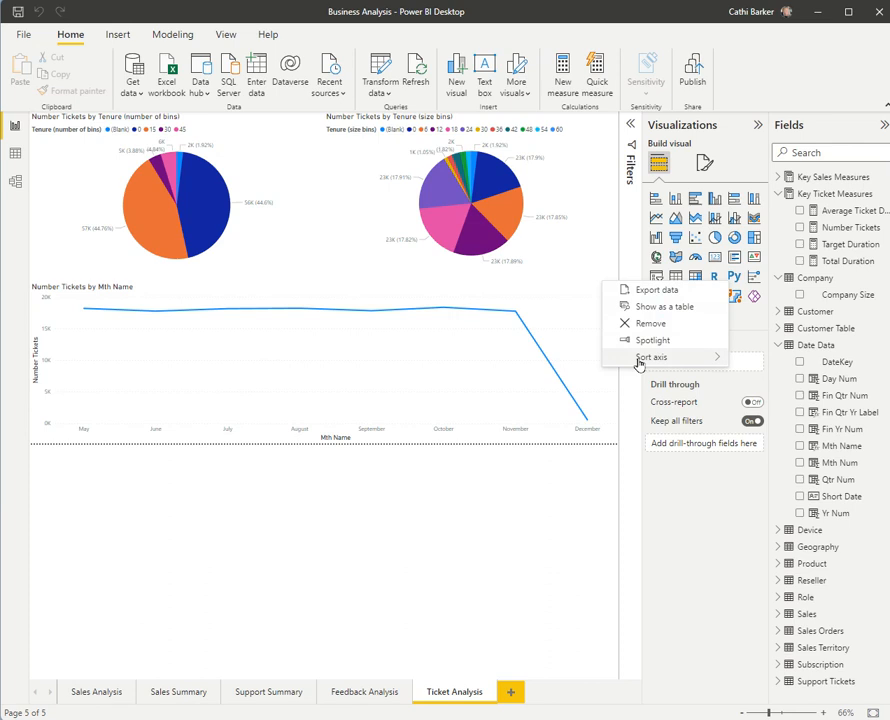
mouse_move(639, 362)
click(542, 570)
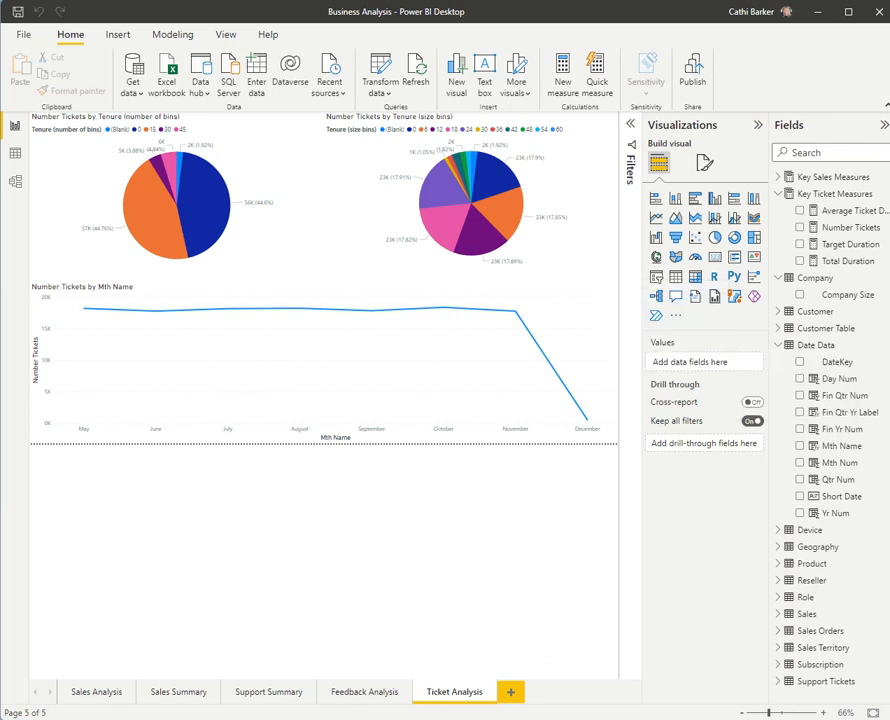